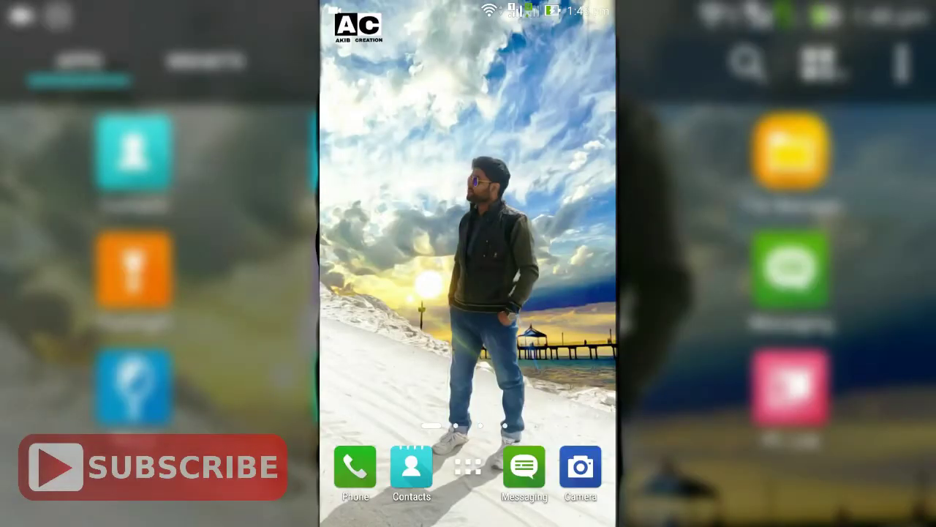
- Open the app drawer and swipe back and forth through its pages
left_click(468, 466)
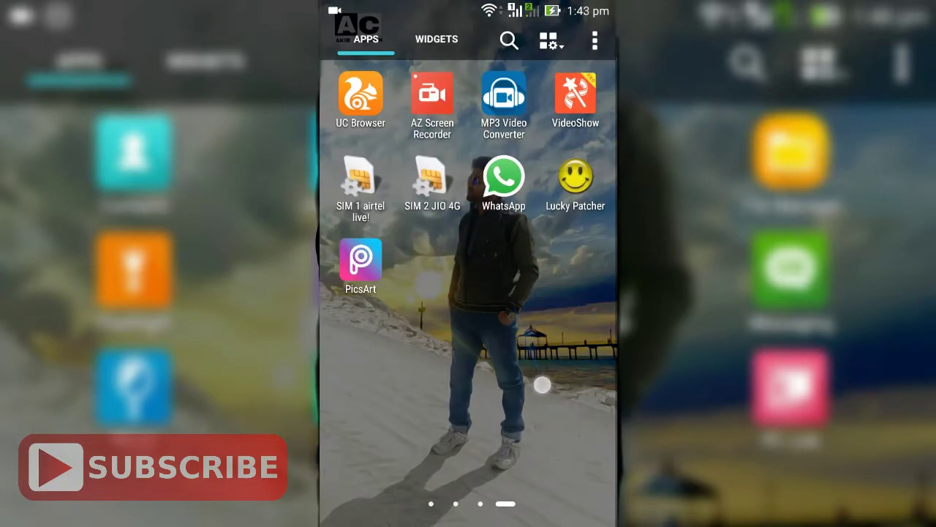
left_click_drag(532, 388, 366, 387)
left_click_drag(541, 344, 366, 344)
mouse_move(542, 344)
left_mouse_down()
mouse_move(366, 344)
mouse_move(541, 344)
left_mouse_up()
left_click_drag(365, 344, 541, 344)
left_click_drag(366, 344, 541, 344)
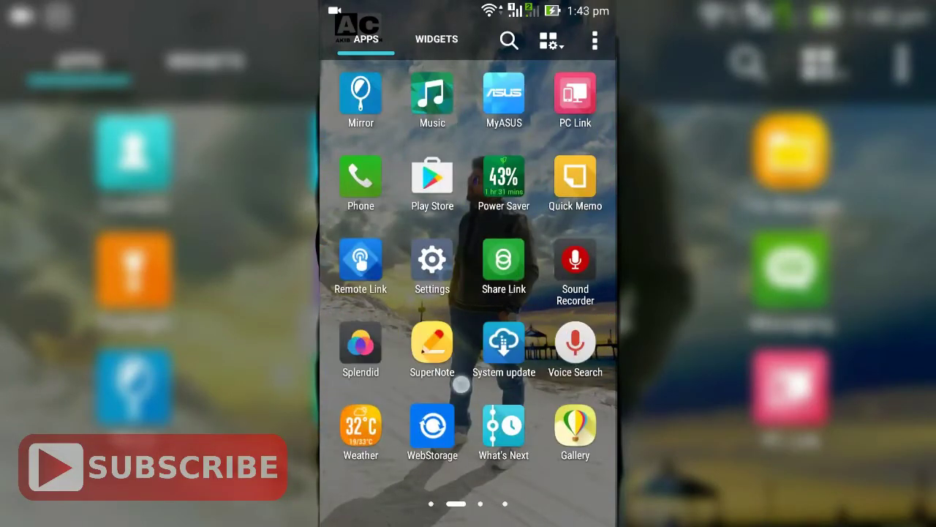
left_click_drag(479, 380, 586, 381)
left_click_drag(506, 366, 366, 366)
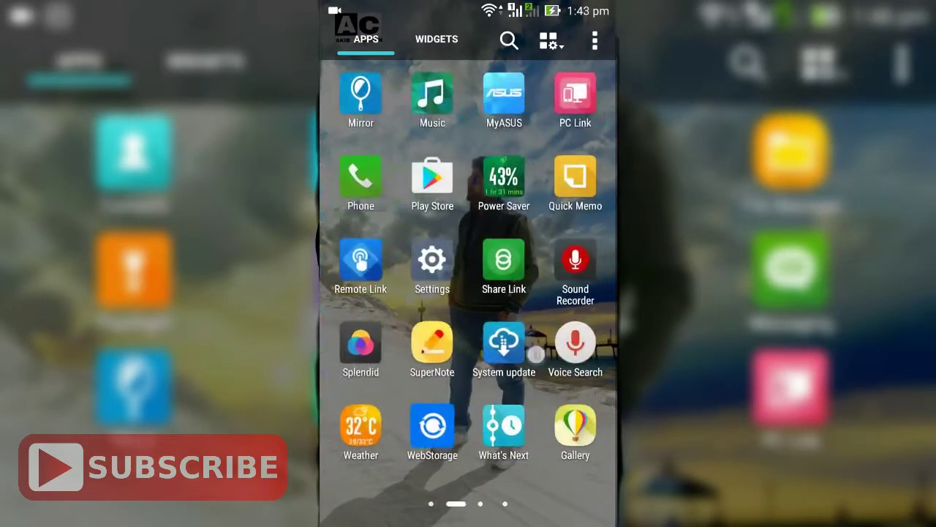
mouse_move(542, 365)
left_mouse_down()
mouse_move(366, 366)
mouse_move(366, 381)
left_mouse_up()
left_click_drag(541, 388, 366, 387)
- Turn on Auto-rotate from Quick Settings and return to the home screen
left_click_drag(468, 4, 468, 293)
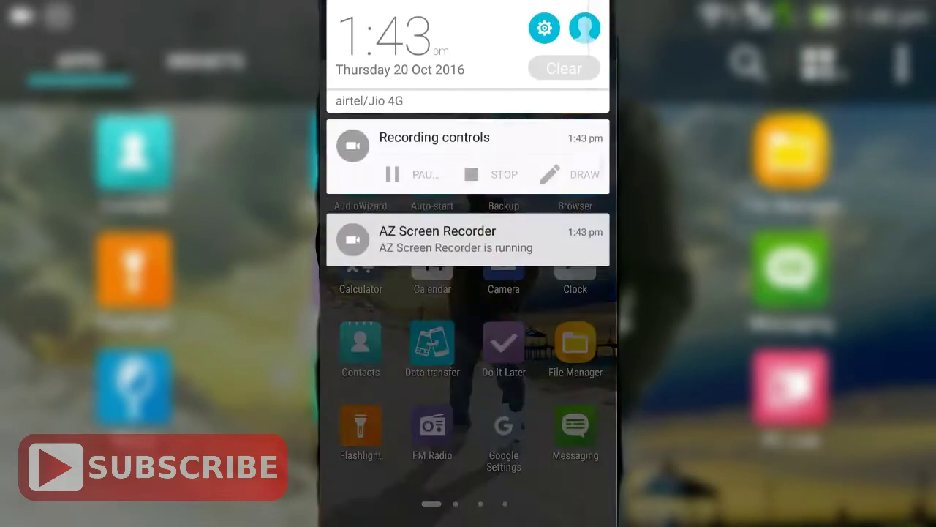
mouse_move(468, 110)
left_mouse_down()
mouse_move(468, 439)
mouse_move(491, 366)
mouse_move(491, 183)
left_mouse_up()
left_click(433, 230)
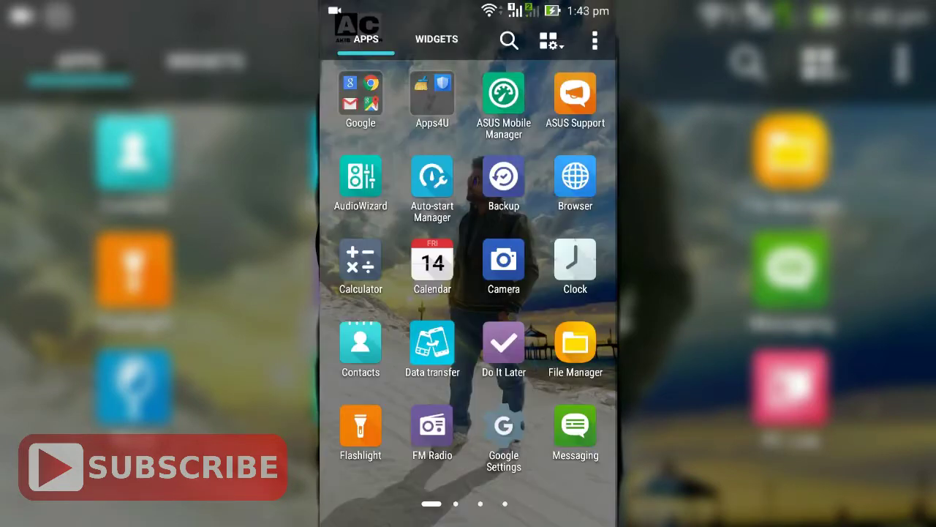
key("Escape")
- Reopen the app drawer and swipe to the page showing Play Store
left_click(469, 466)
left_click_drag(449, 294, 571, 300)
left_click_drag(529, 256, 381, 259)
left_click_drag(542, 278, 388, 281)
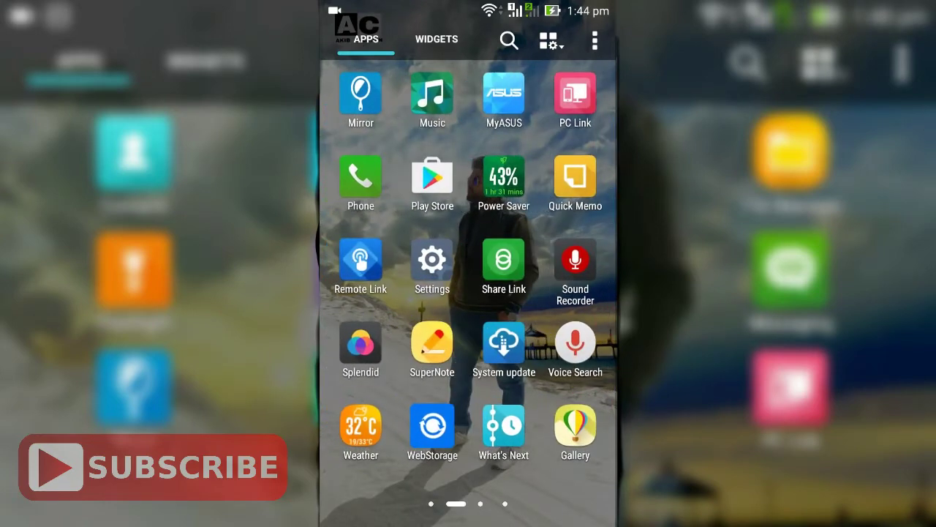
- Launch Play Store and search 'ultoimate rota' to bring up Ultimate Rotation Control
left_click(432, 177)
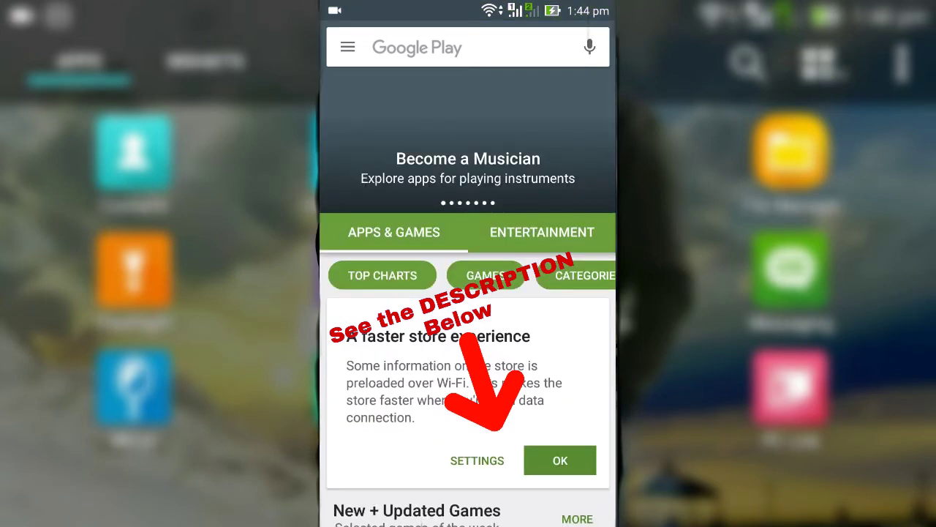
left_click(453, 46)
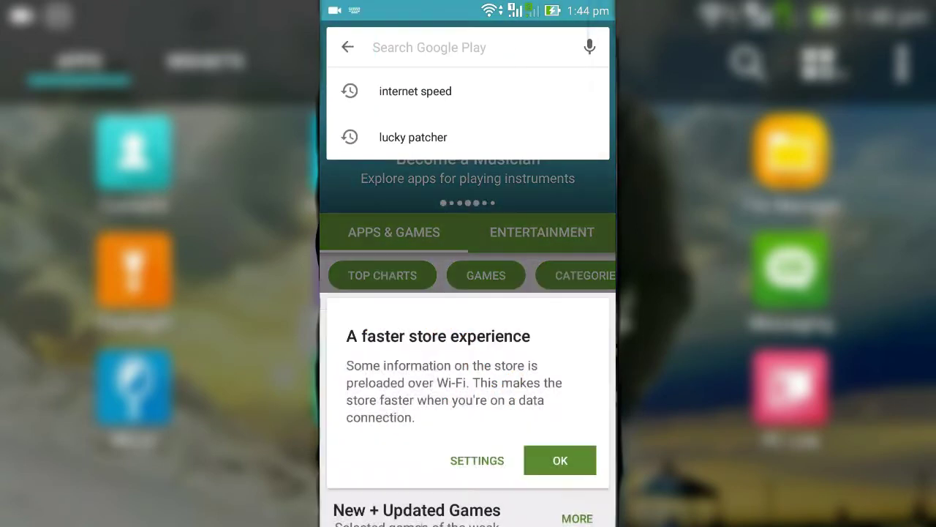
type("u")
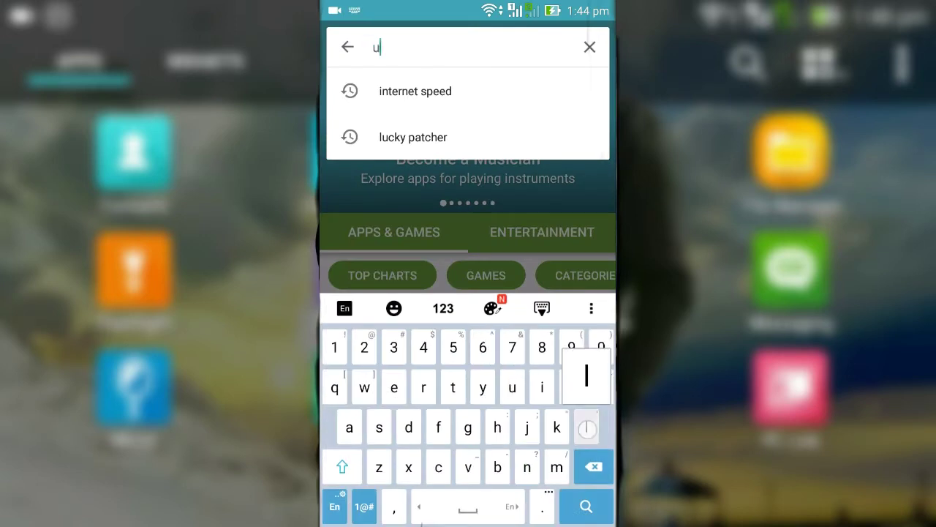
type("lto")
type("imate ")
type("r")
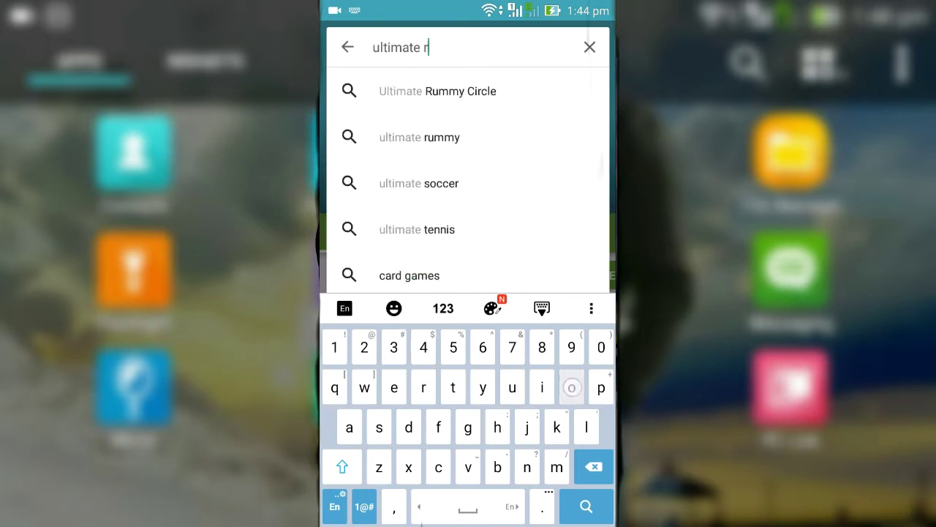
type("o")
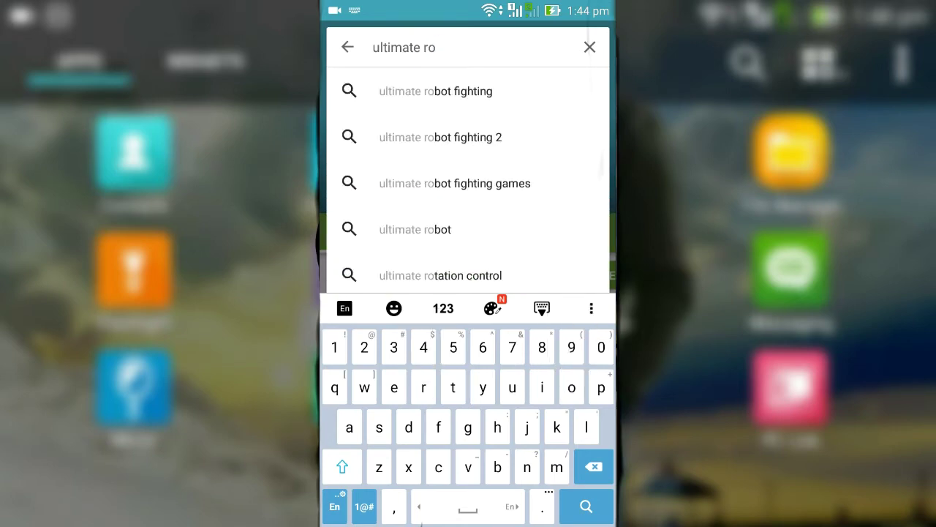
type("ta")
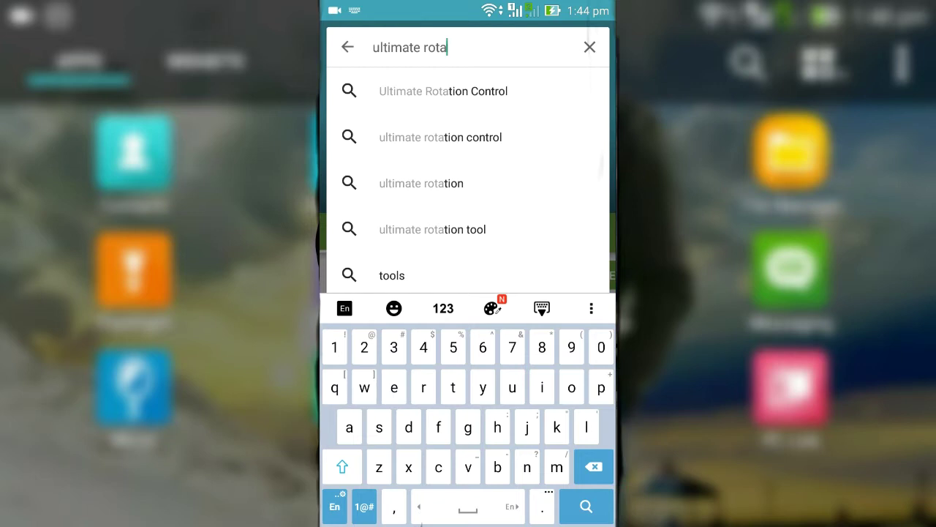
left_click_drag(471, 121, 512, 94)
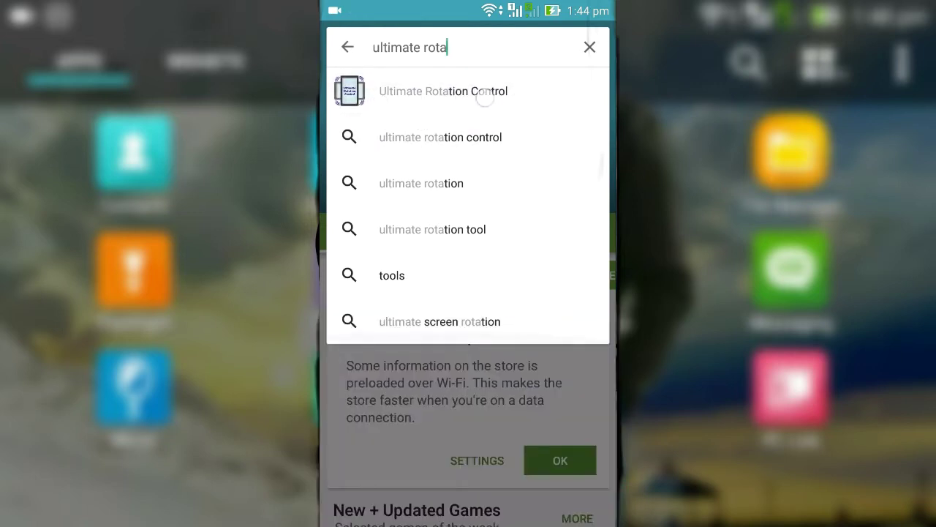
- Open the Ultimate Rotation Control listing, browse its description and screenshots, then return to the top
left_click(455, 90)
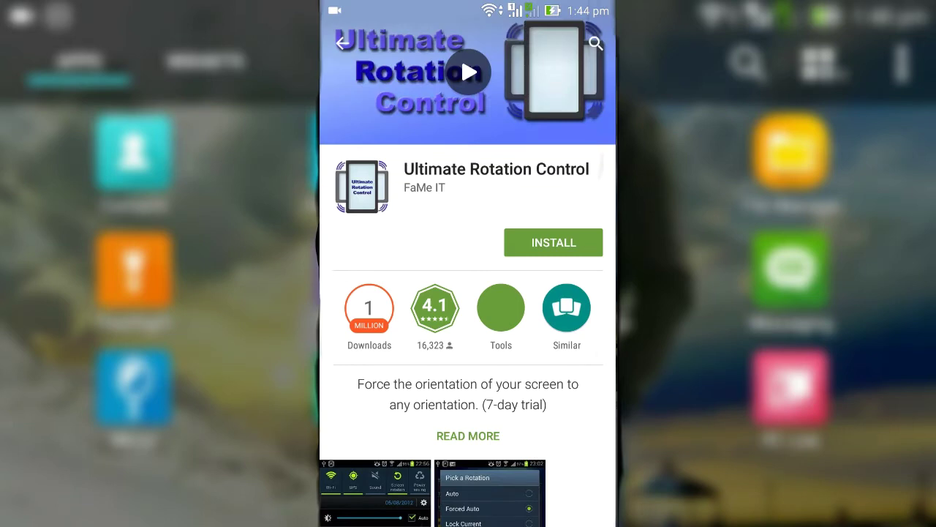
left_click(454, 232)
mouse_move(459, 216)
left_mouse_down()
mouse_move(460, 178)
mouse_move(440, 158)
left_mouse_up()
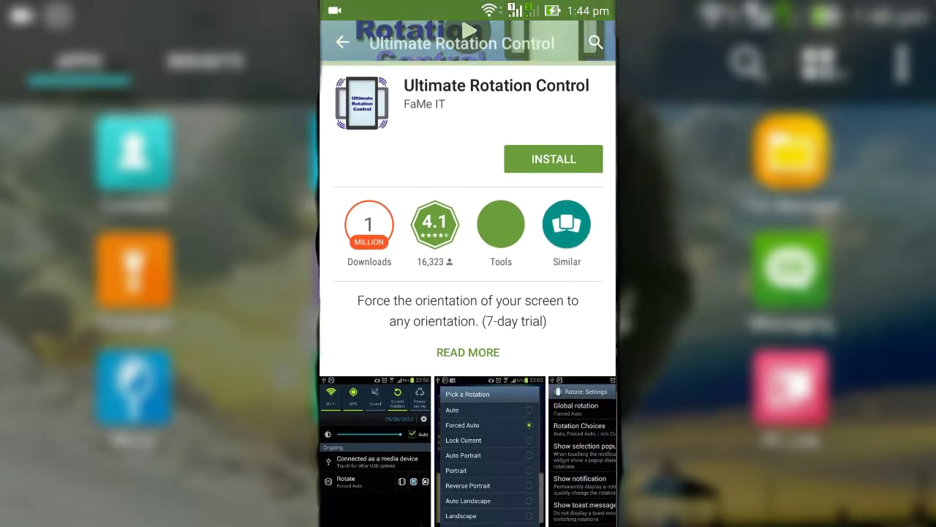
left_click_drag(514, 326, 512, 232)
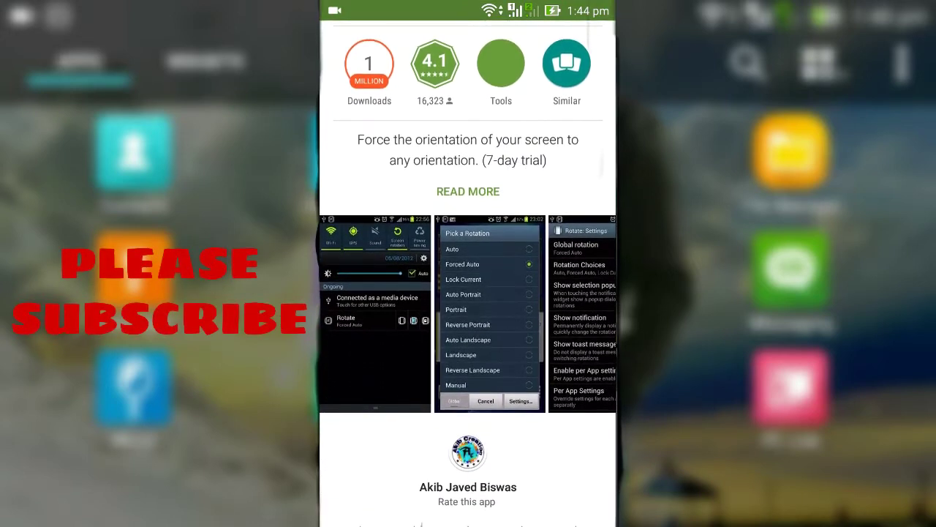
mouse_move(556, 426)
left_mouse_down()
mouse_move(556, 358)
mouse_move(554, 451)
left_mouse_up()
left_click_drag(578, 374, 381, 377)
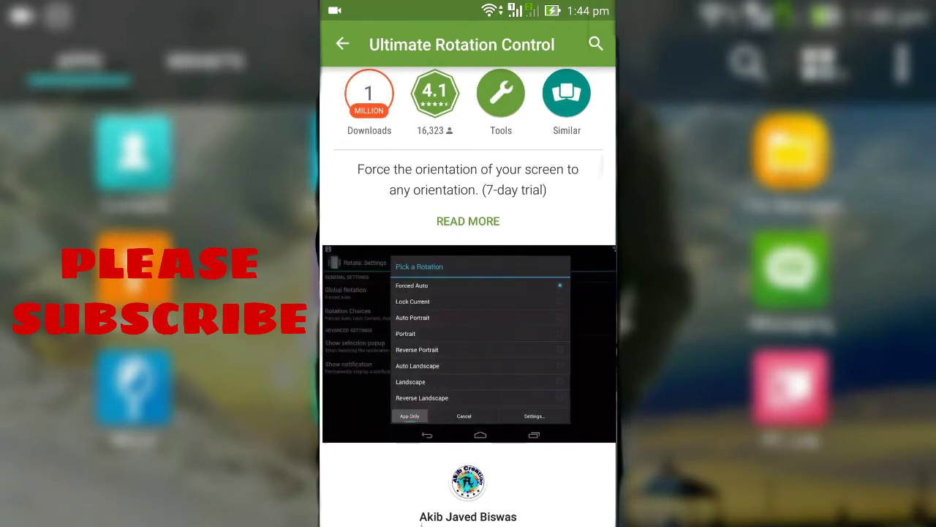
scroll(469, 292, "up", 3)
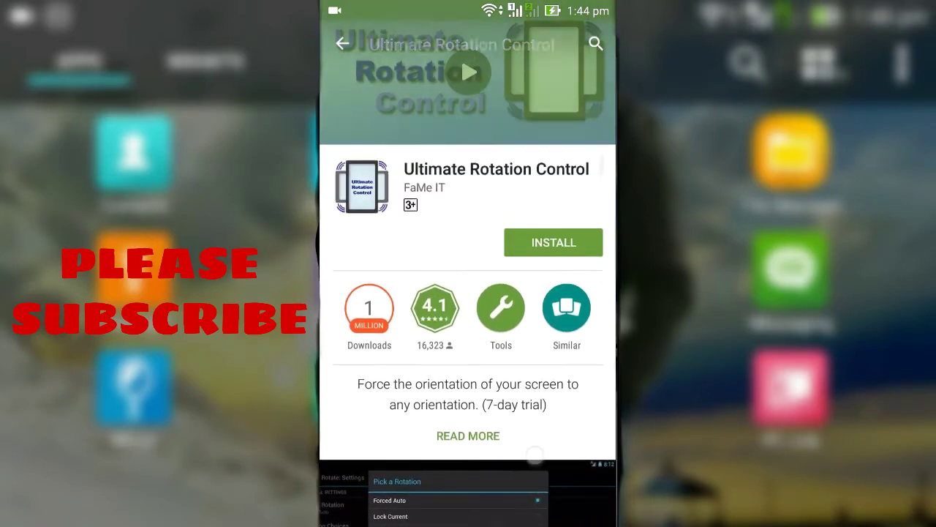
- Start installing Ultimate Rotation Control, accepting its requested permissions, and scroll the listing
left_click(554, 242)
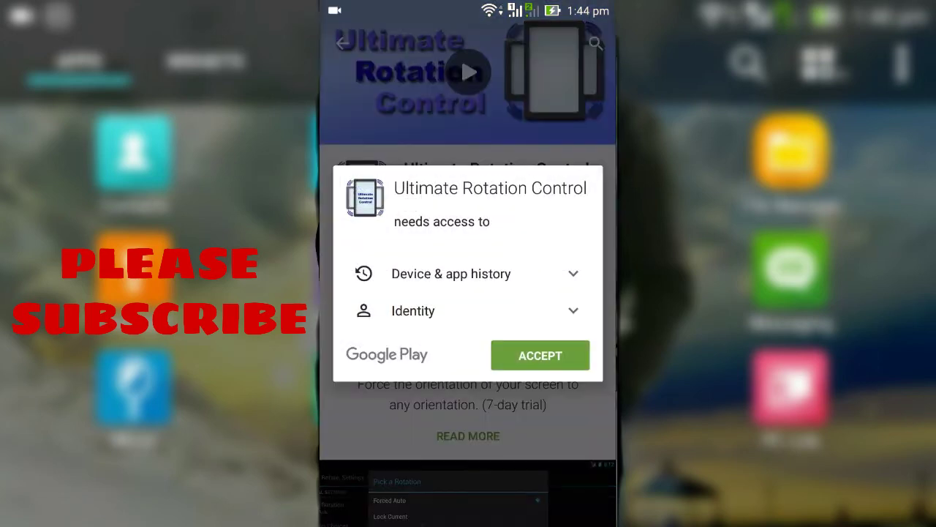
left_click(556, 354)
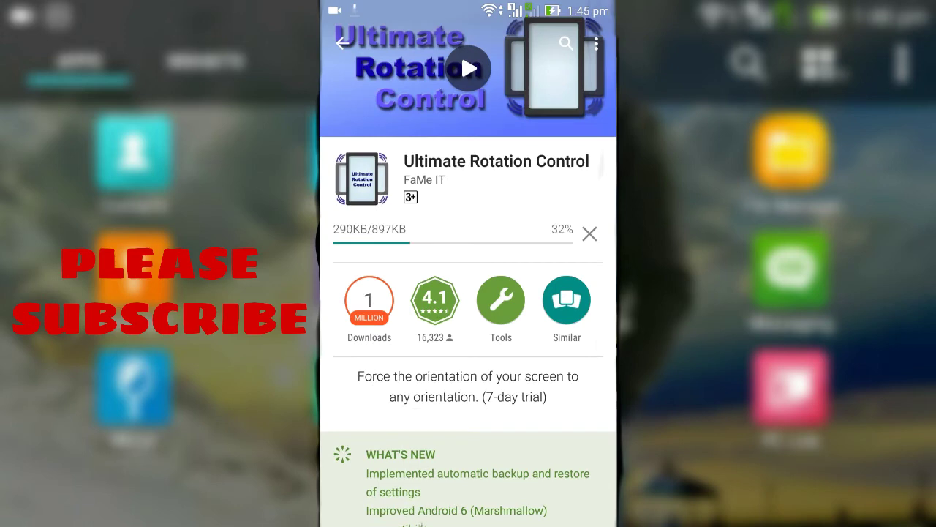
scroll(485, 407, "up", 1)
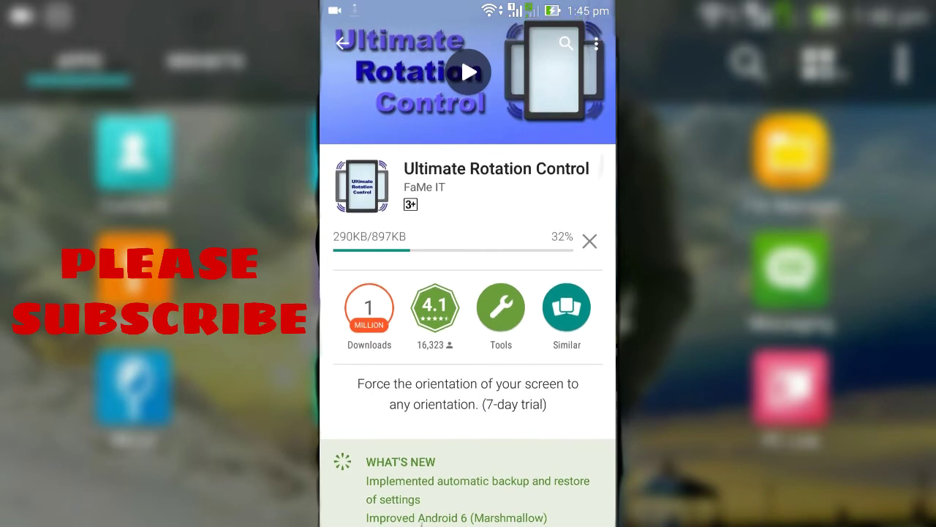
scroll(483, 411, "down", 1)
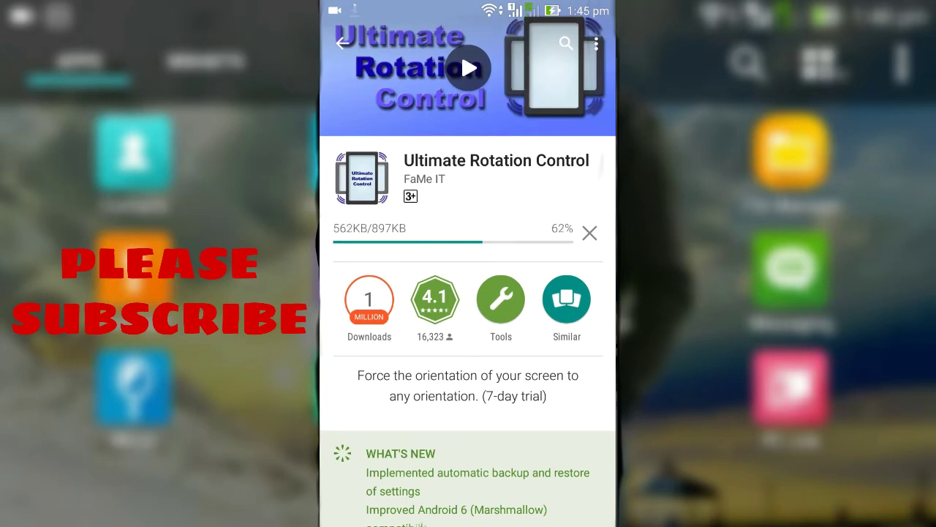
scroll(497, 389, "down", 1)
scroll(487, 402, "down", 3)
scroll(491, 424, "down", 10)
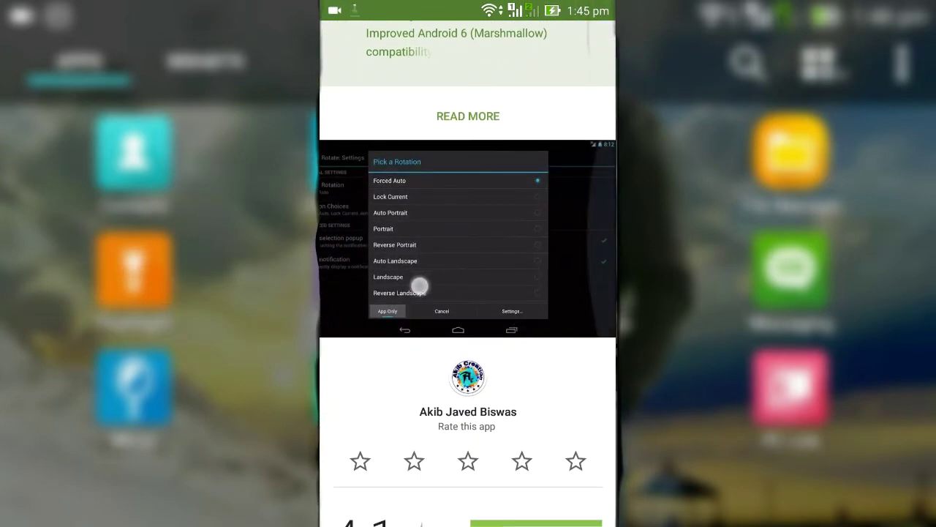
- Browse the listing while the download and installation finish and OPEN appears
left_click_drag(412, 286, 577, 271)
left_click_drag(409, 241, 571, 241)
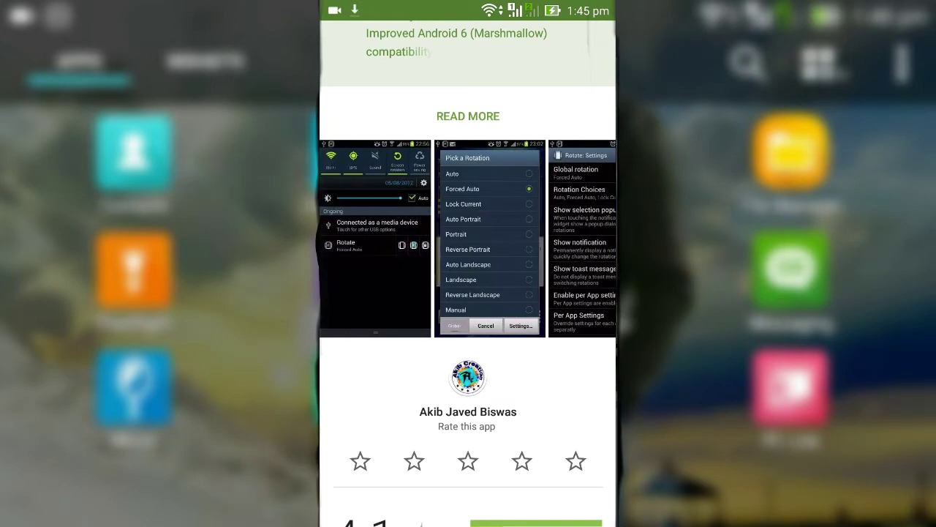
scroll(468, 293, "up", 10)
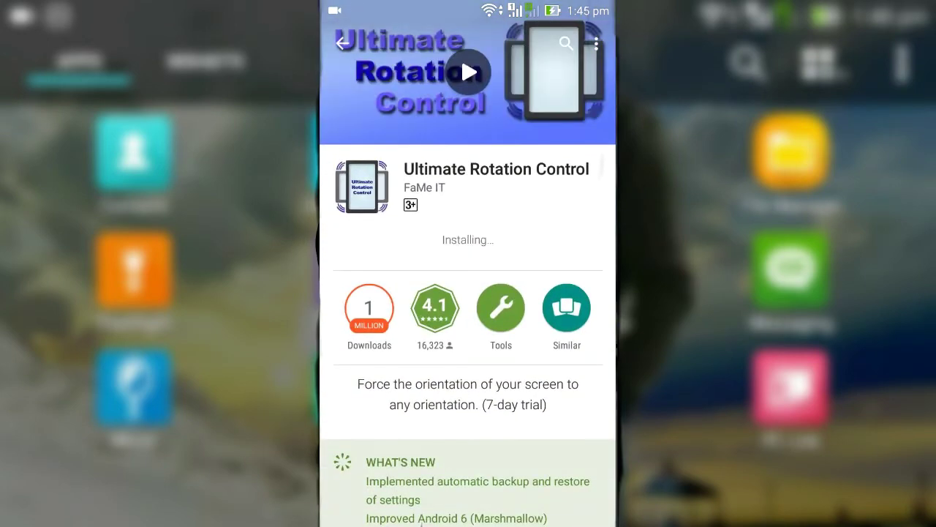
scroll(475, 390, "down", 1)
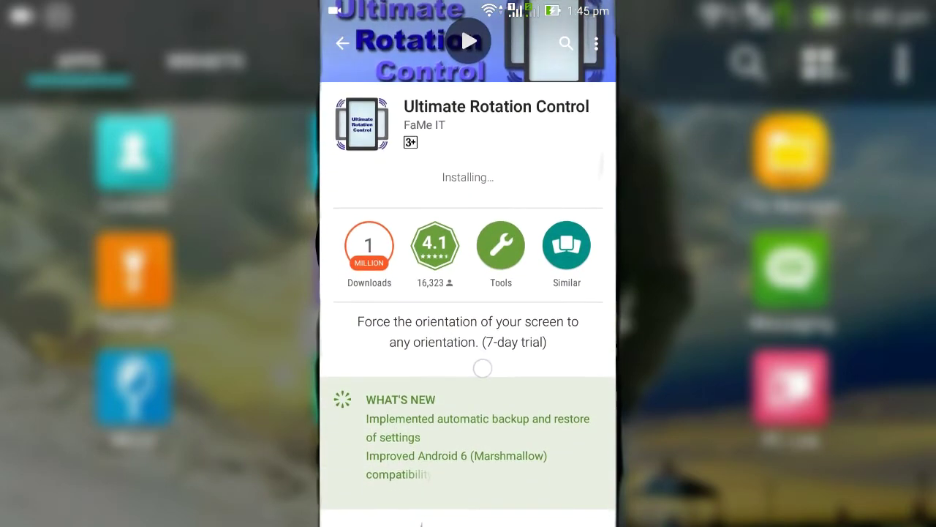
left_click_drag(476, 391, 474, 420)
left_click_drag(560, 385, 557, 404)
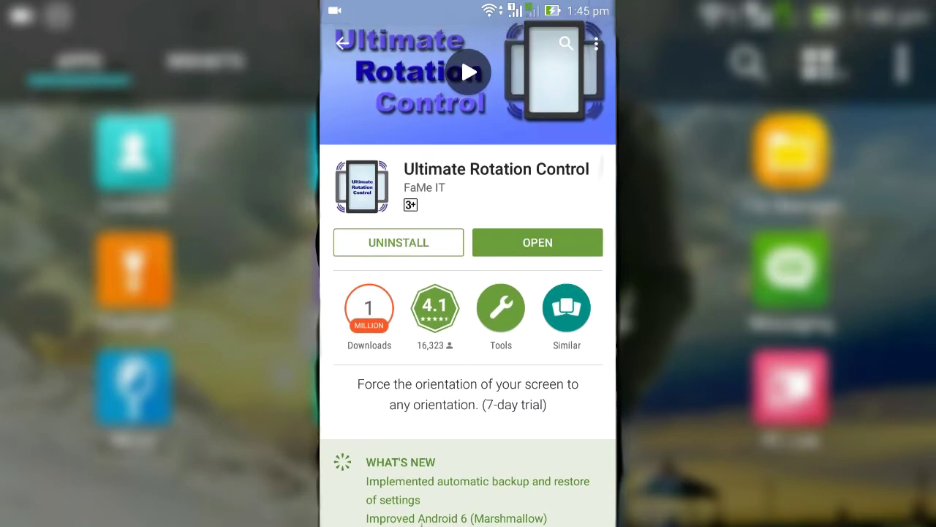
mouse_move(456, 231)
left_mouse_down()
mouse_move(583, 169)
mouse_move(581, 292)
left_mouse_up()
- Launch the newly installed Ultimate Rotation Control from Play Store
left_click(537, 242)
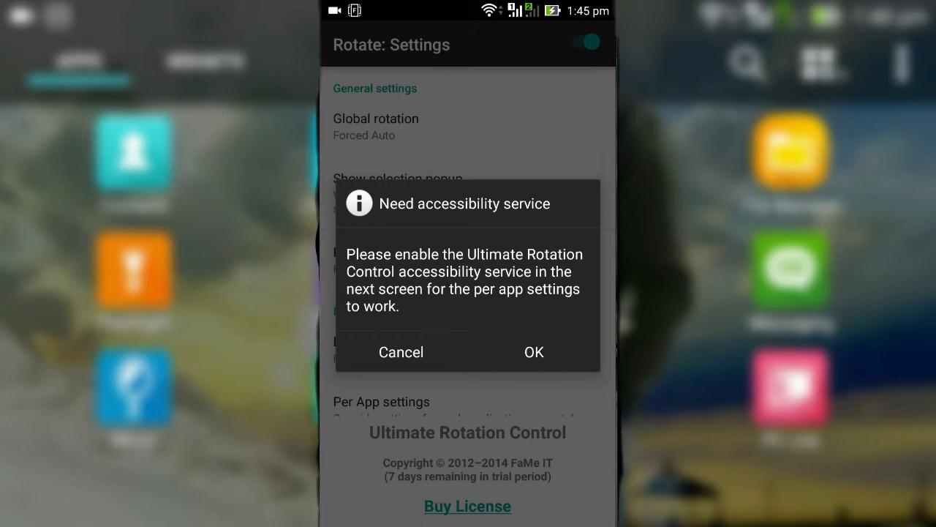
- Go to Accessibility settings and find the Ultimate Rotation Control service in the list
left_click(543, 354)
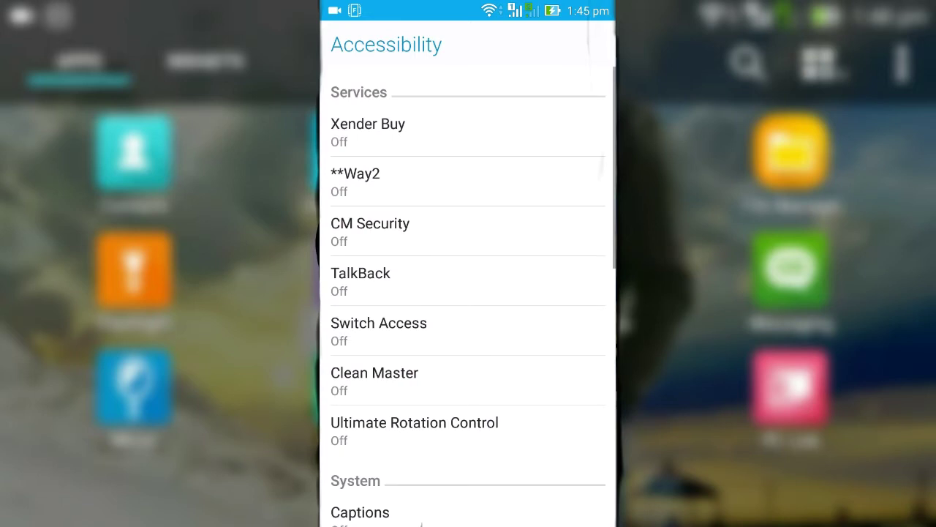
scroll(543, 293, "down", 5)
scroll(554, 256, "down", 3)
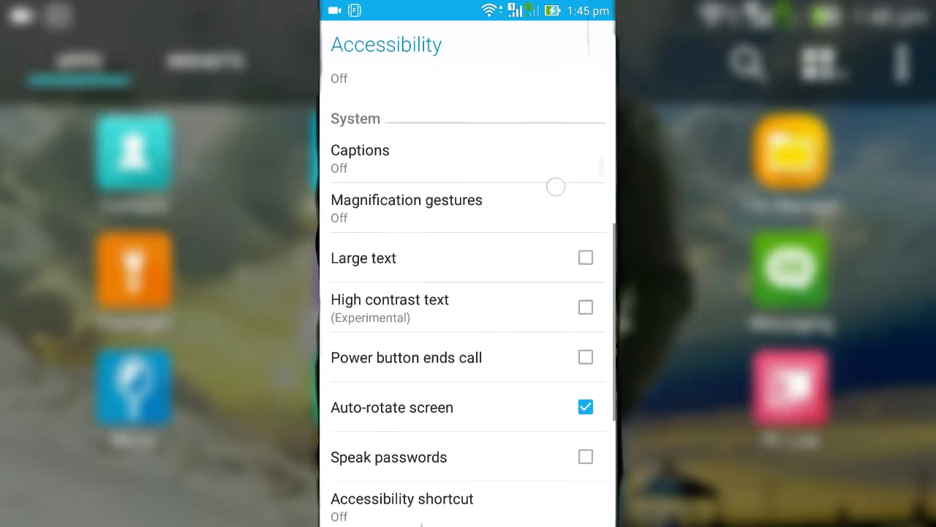
scroll(482, 315, "down", 3)
scroll(477, 322, "down", 1)
scroll(502, 210, "up", 5)
scroll(493, 241, "up", 2)
- Switch the Ultimate Rotation Control service on, allow its permissions, and return to the app
left_click(485, 335)
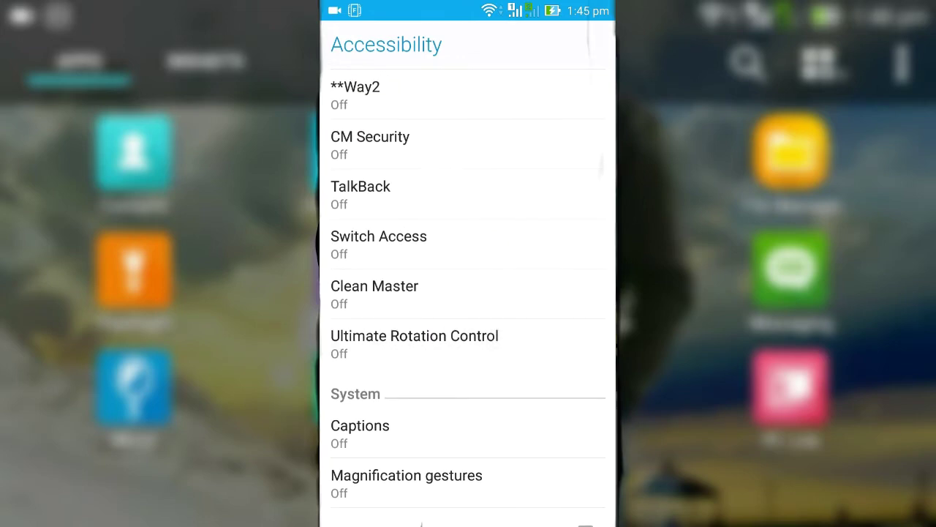
left_click(575, 90)
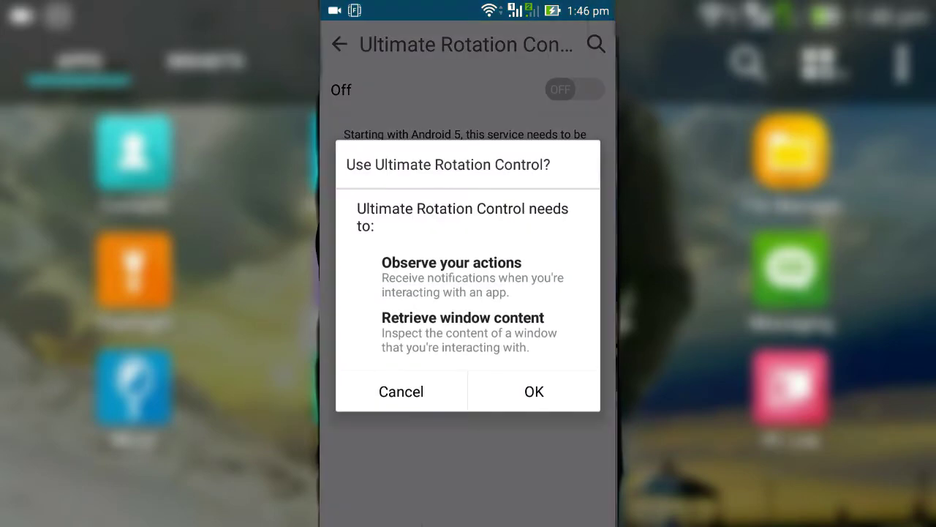
left_click(535, 391)
left_click(339, 44)
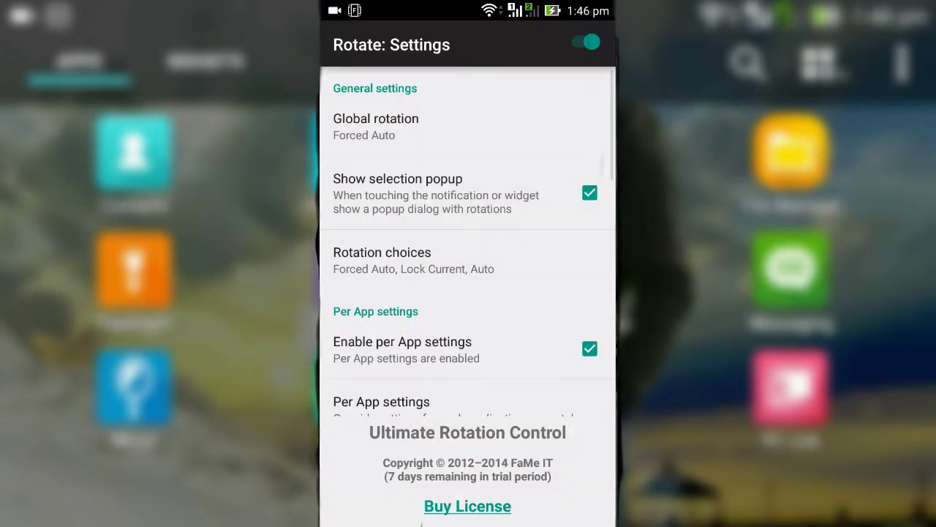
- Scroll the rotation settings to Special cases, peek at the Buy License listing, then exit
left_click_drag(498, 358, 534, 213)
left_click_drag(504, 267, 505, 205)
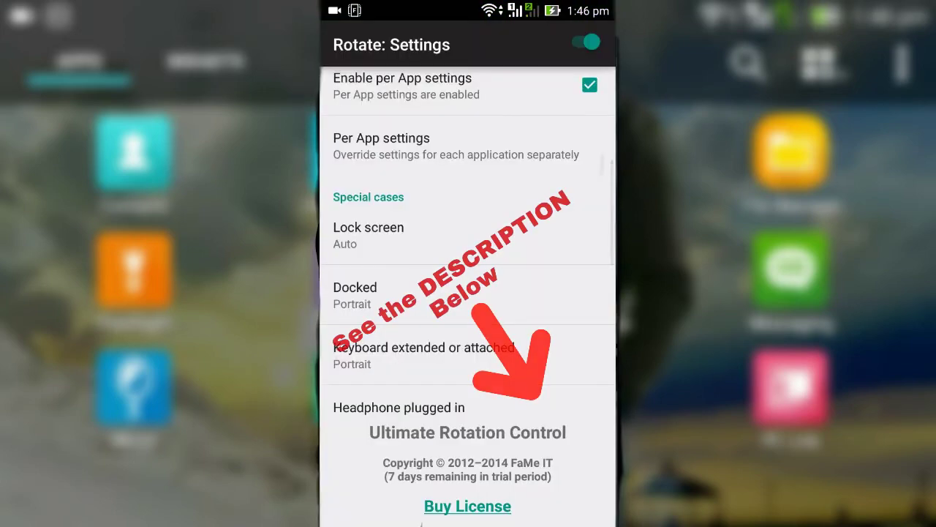
left_click(468, 505)
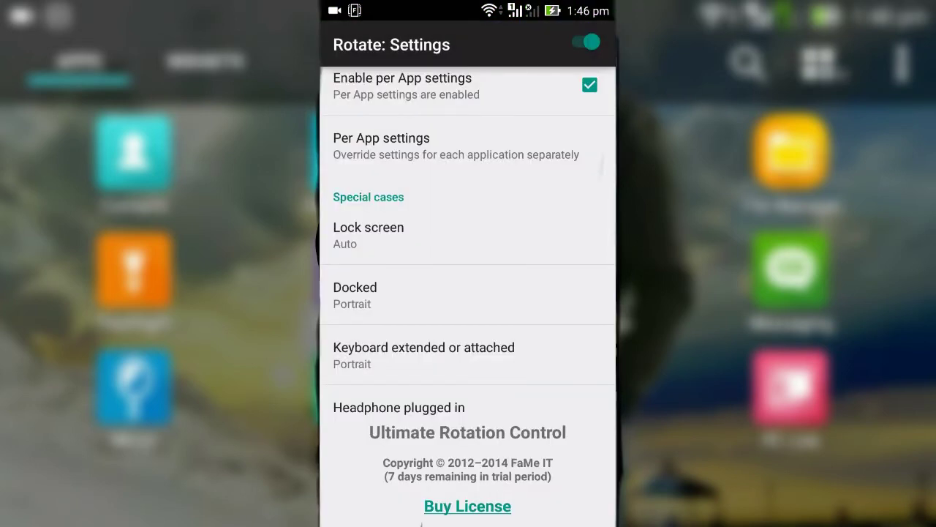
key("Escape")
key("Escape")
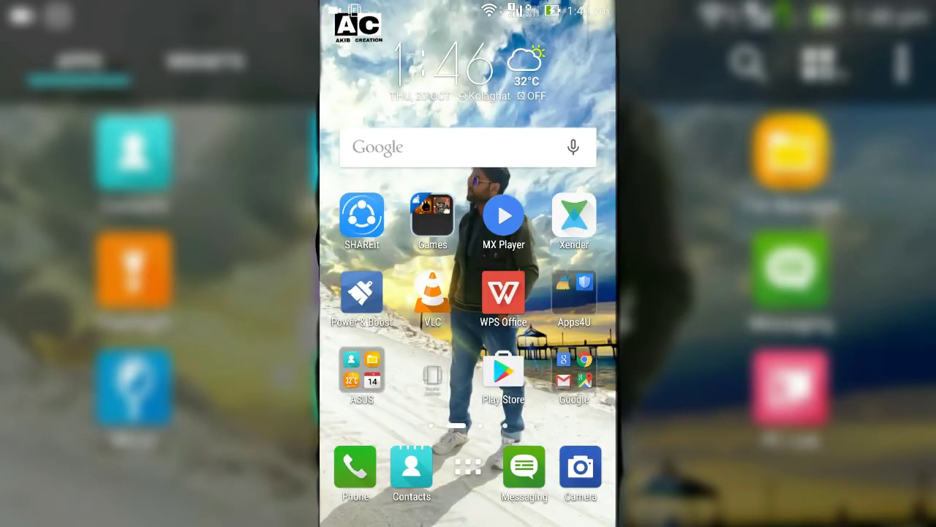
- On the empty home page, apply Forced Auto from the Rotate notification to go landscape
left_click_drag(556, 256, 366, 256)
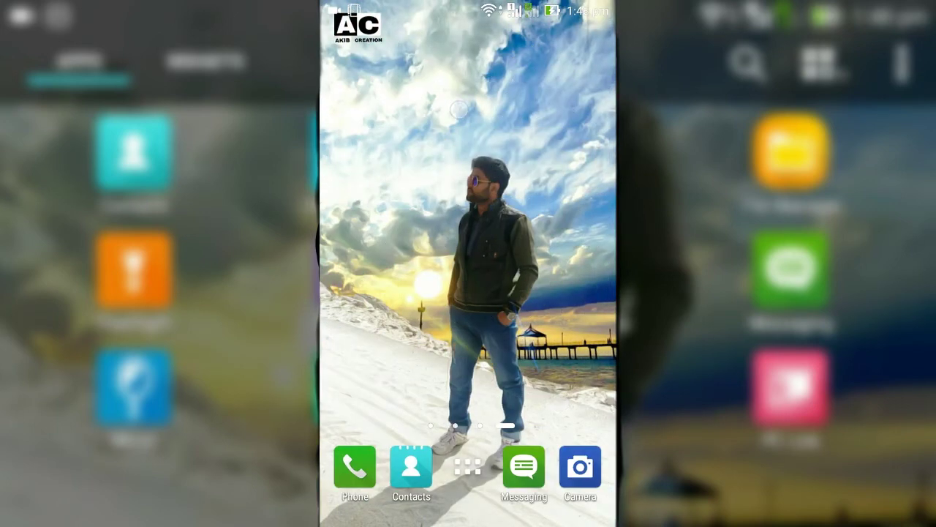
left_click_drag(459, 109, 459, 329)
left_click(562, 223)
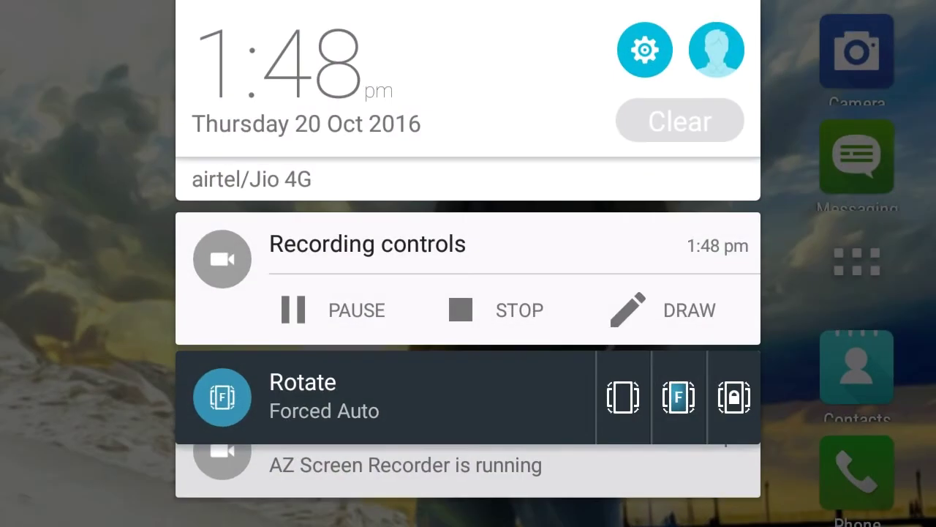
left_click_drag(468, 476, 468, 73)
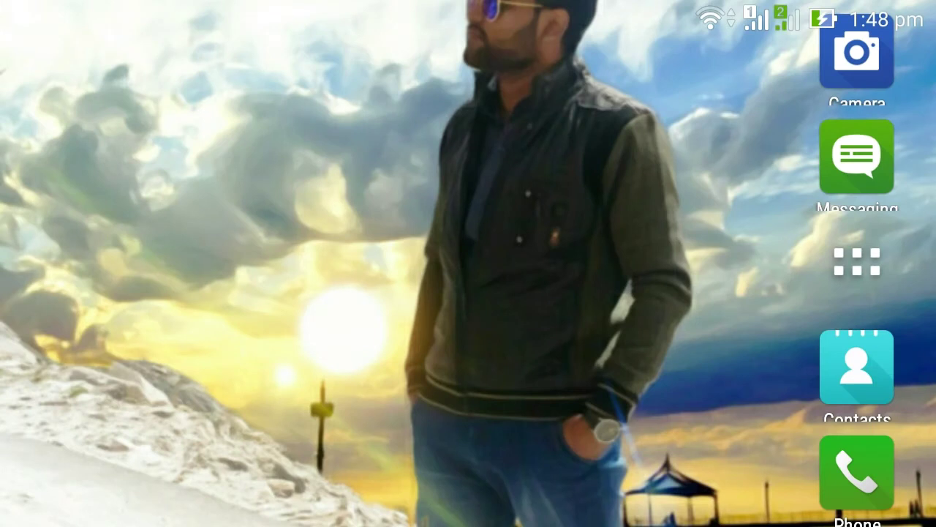
- Open the app drawer in landscape and flip forward and back through its pages
left_click(857, 262)
left_click_drag(225, 351, 66, 344)
left_click_drag(365, 329, 88, 321)
left_click_drag(329, 322, 178, 316)
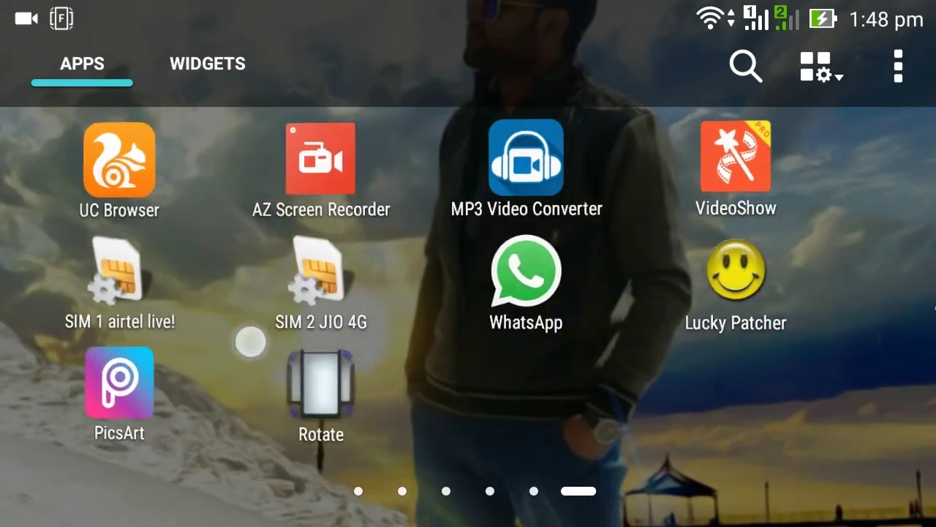
mouse_move(239, 340)
left_mouse_down()
mouse_move(73, 337)
mouse_move(476, 329)
left_mouse_up()
left_click_drag(157, 317, 512, 329)
left_click_drag(251, 345, 548, 344)
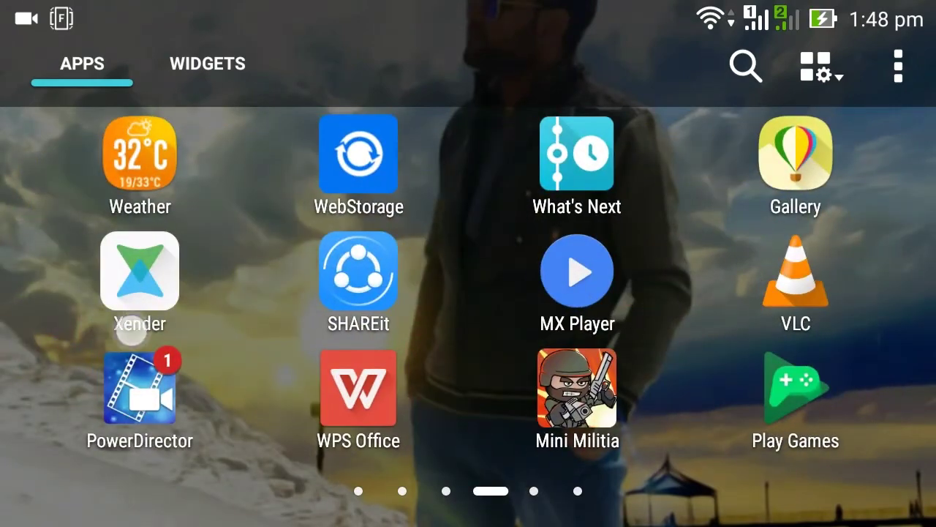
left_click_drag(163, 307, 512, 307)
- Keep flipping through the app pages until reaching the page containing Weather
left_click_drag(287, 363, 586, 364)
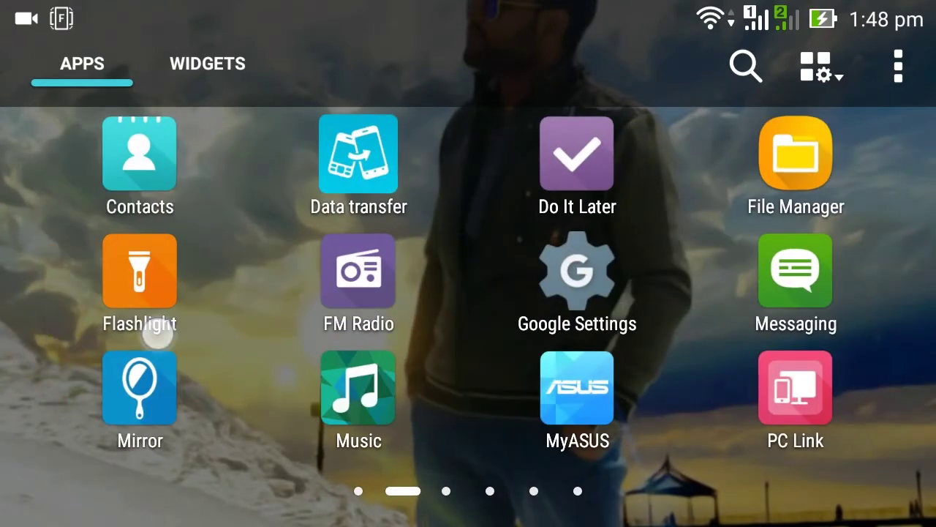
left_click_drag(175, 346, 476, 346)
left_click_drag(268, 363, 571, 364)
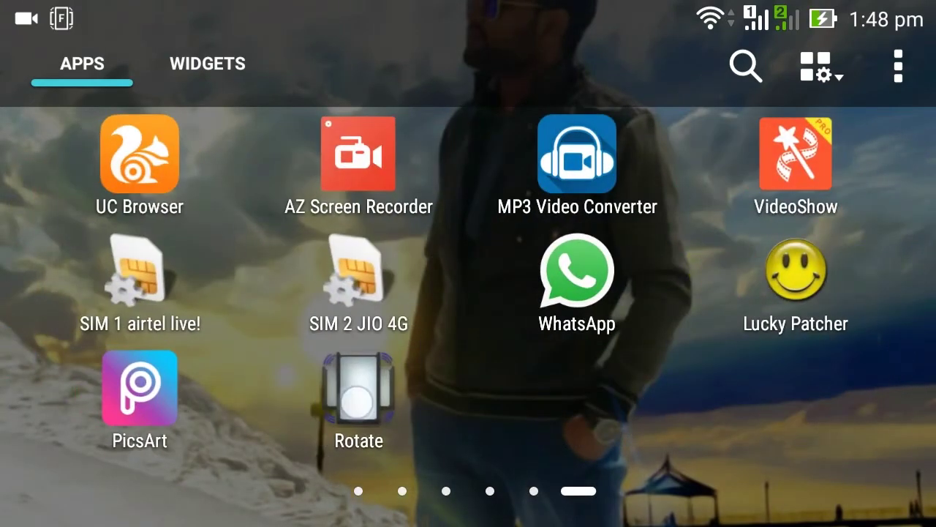
left_click_drag(344, 399, 66, 398)
left_click_drag(585, 365, 219, 366)
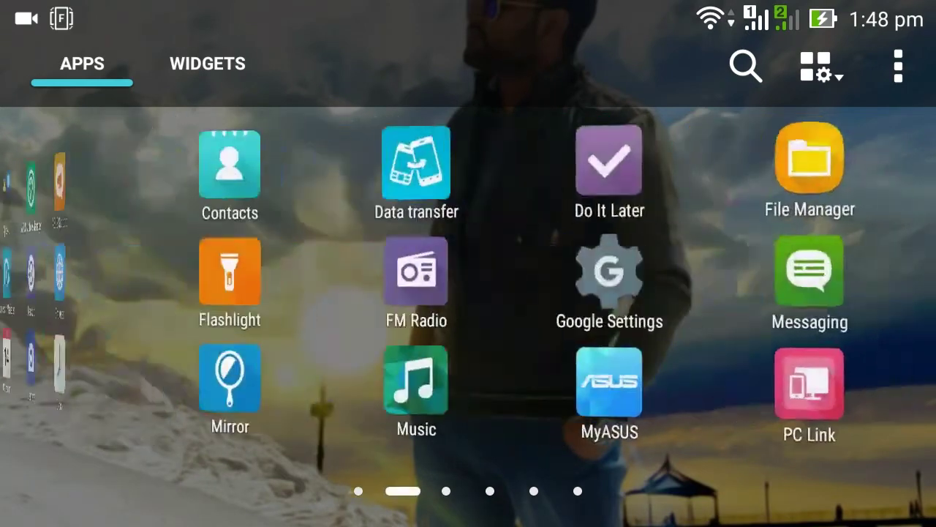
left_click_drag(264, 393, 66, 393)
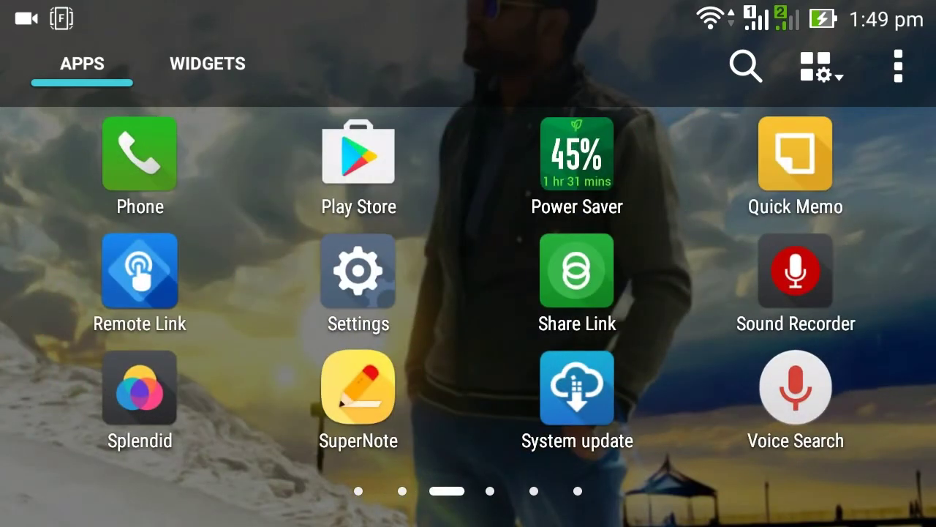
left_click_drag(293, 395, 256, 416)
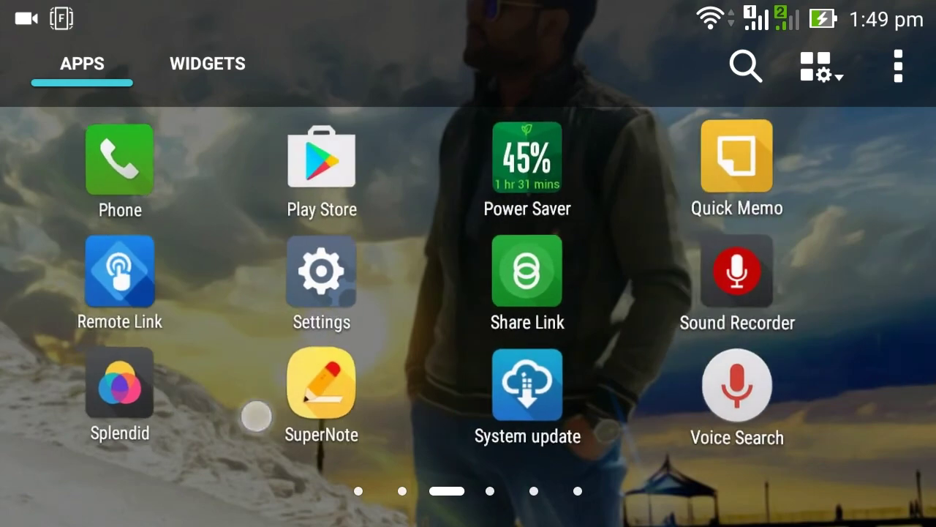
left_click_drag(801, 327, 150, 155)
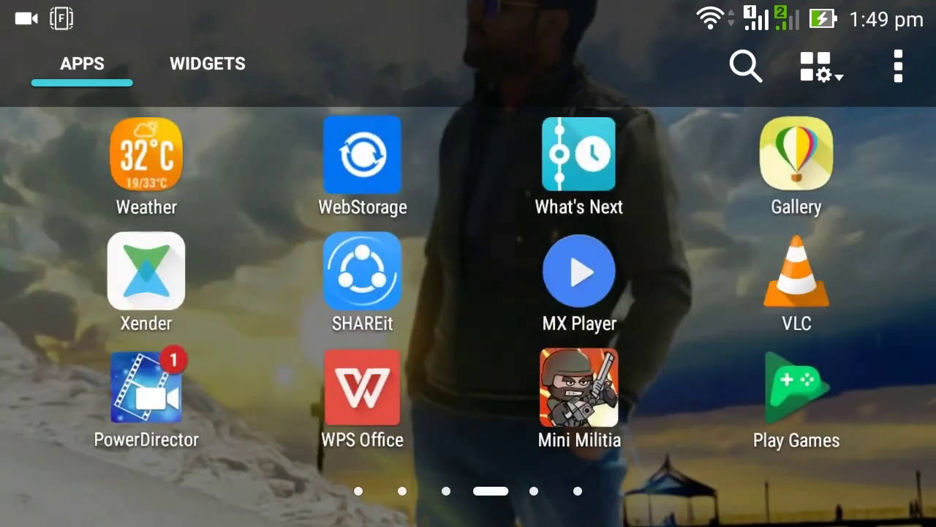
- Open Weather to view Kolaghat's sunny 35°C forecast in landscape, then close it
left_click(139, 154)
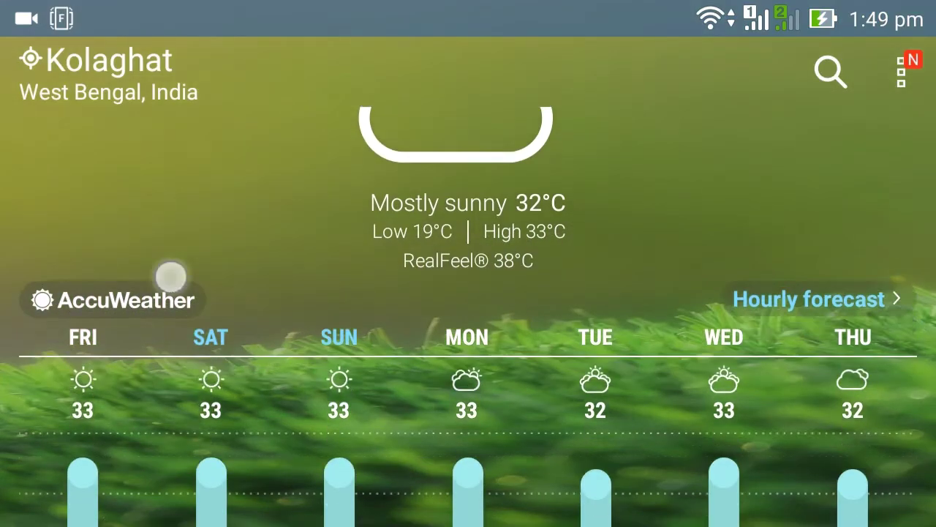
left_click_drag(171, 273, 100, 202)
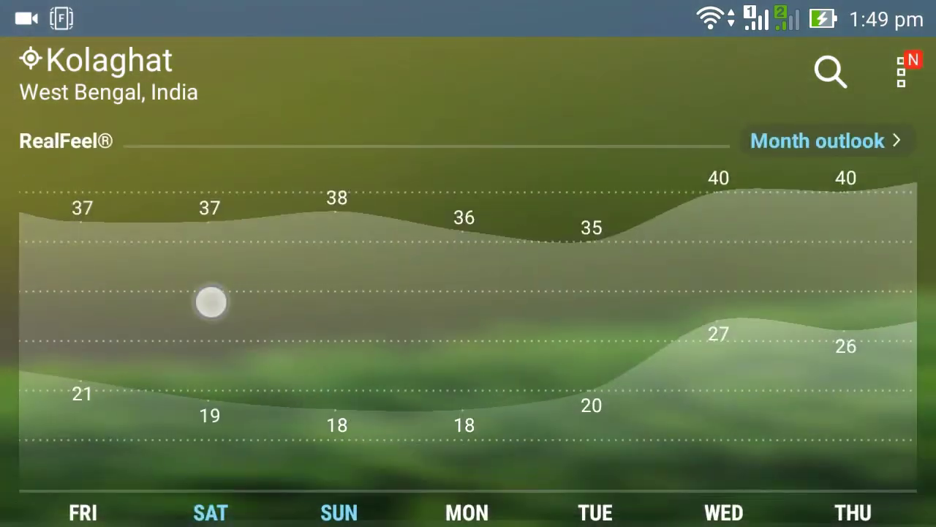
left_click_drag(210, 300, 219, 475)
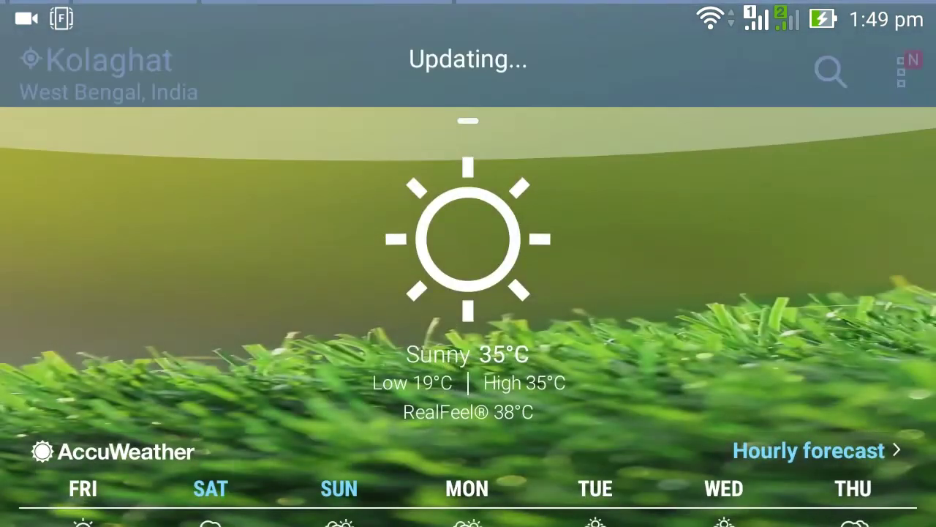
key("Escape")
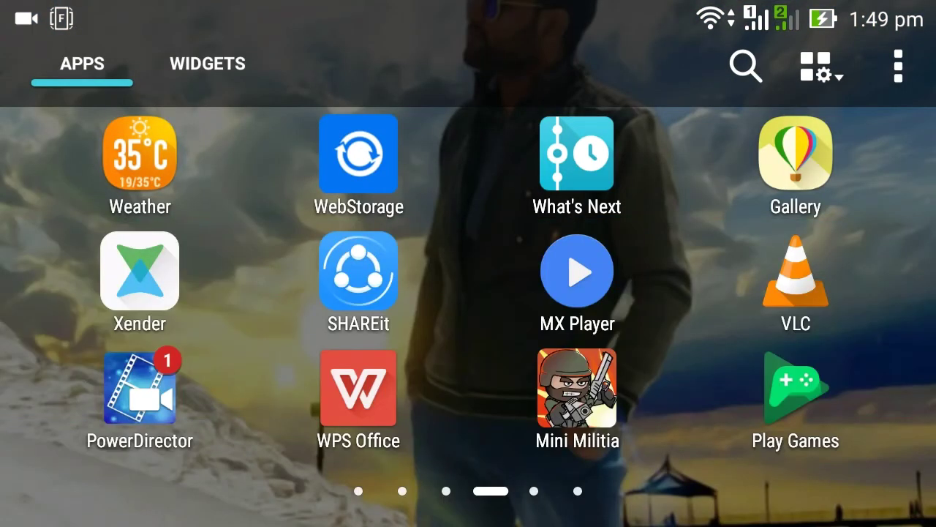
- From the home screen, switch the Rotate notification back to Auto in the notification shade
key("Escape")
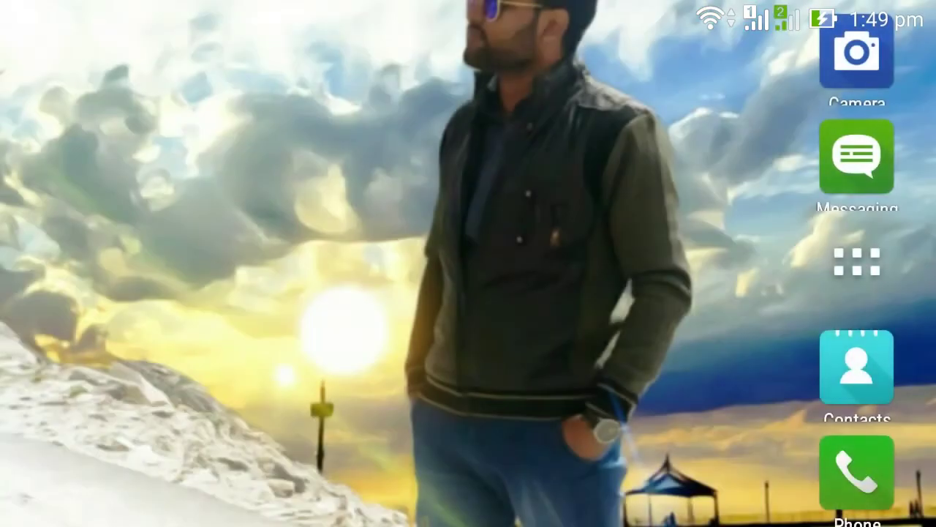
left_click_drag(677, 15, 661, 144)
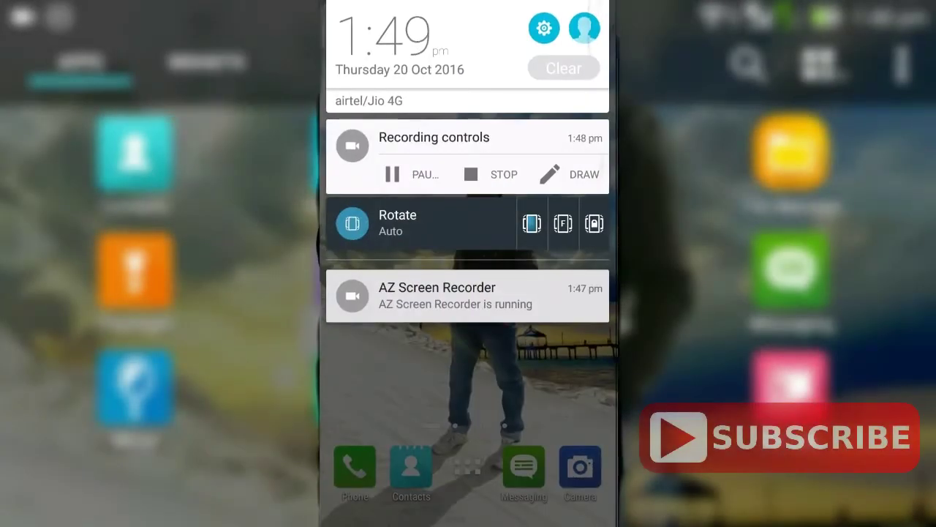
left_click_drag(468, 410, 468, 110)
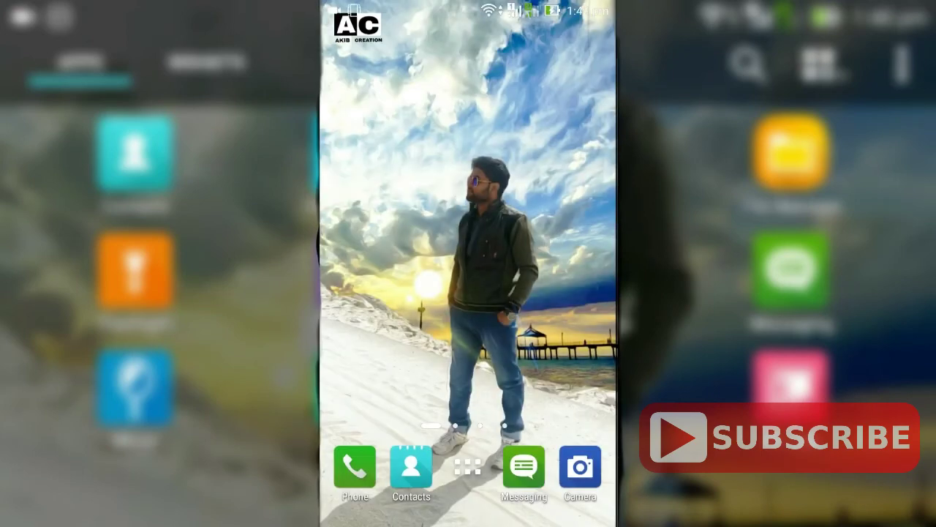
- Flip through the app drawer pages to confirm they display upright in portrait
left_click(468, 466)
mouse_move(366, 257)
left_mouse_down()
mouse_move(570, 256)
mouse_move(366, 256)
left_mouse_up()
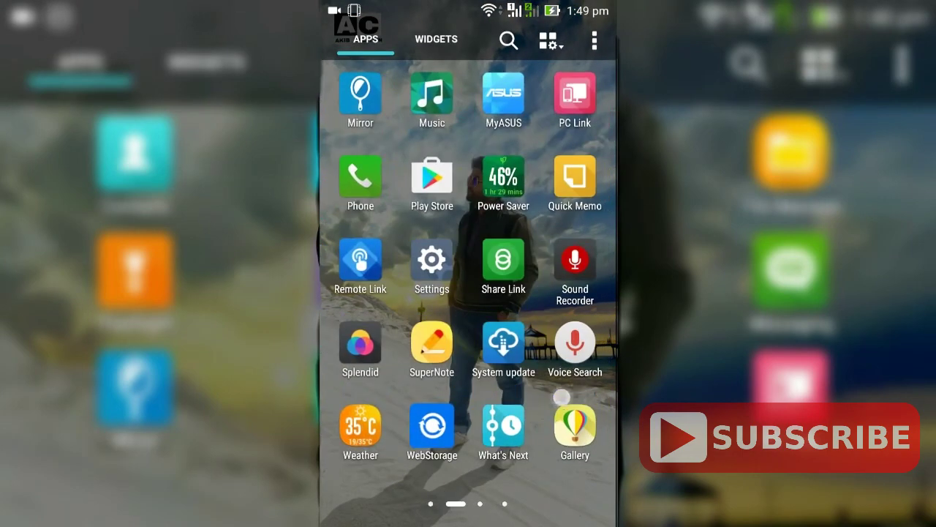
left_click_drag(570, 293, 366, 292)
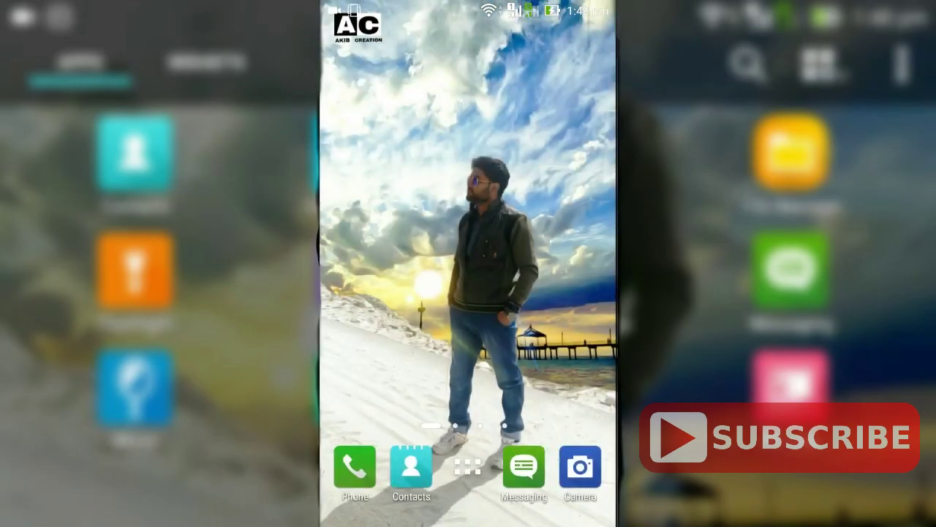